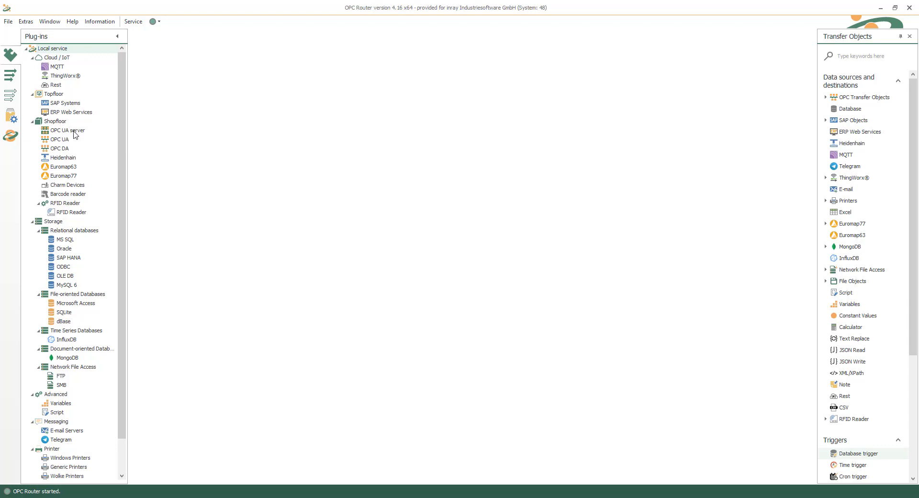
Step: Open the OPCRouterDemoServer settings and copy its endpoint address
{"action": "left_click", "coordinate": [74, 131]}
{"action": "double_click", "coordinate": [81, 130]}
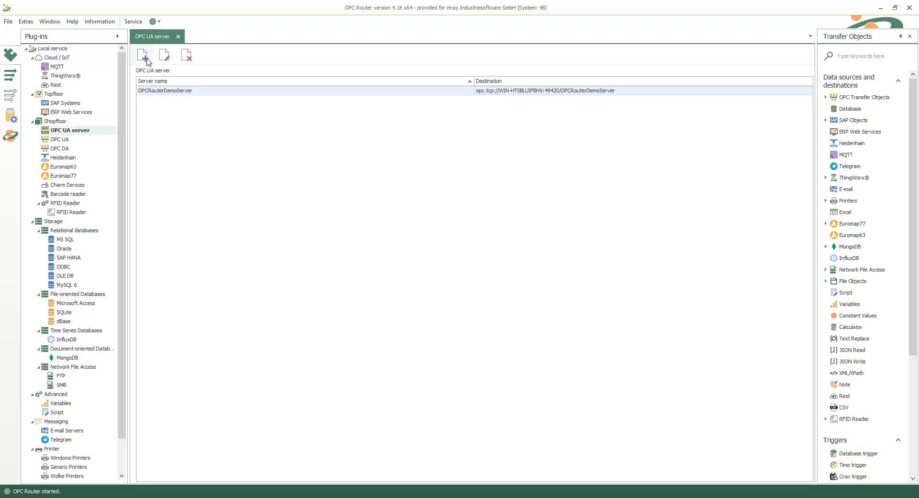
{"action": "left_click", "coordinate": [168, 92]}
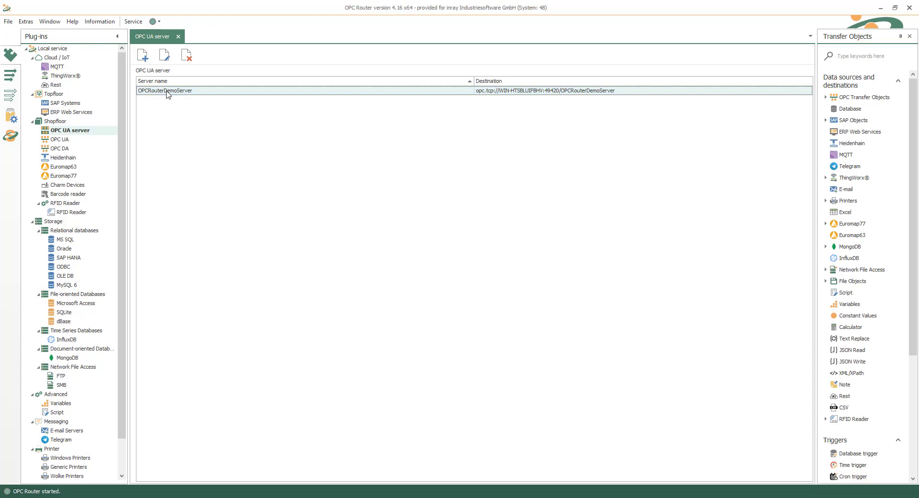
{"action": "double_click", "coordinate": [168, 92]}
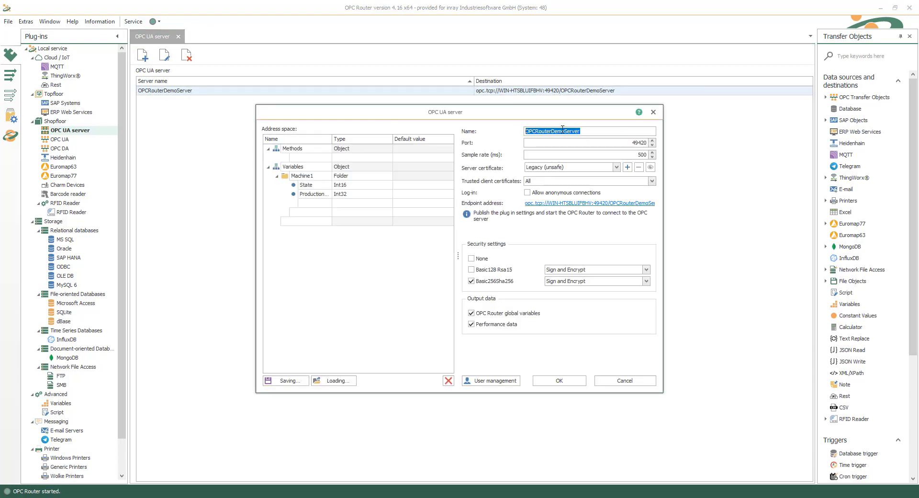
{"action": "left_click", "coordinate": [584, 204]}
{"action": "right_click", "coordinate": [583, 203]}
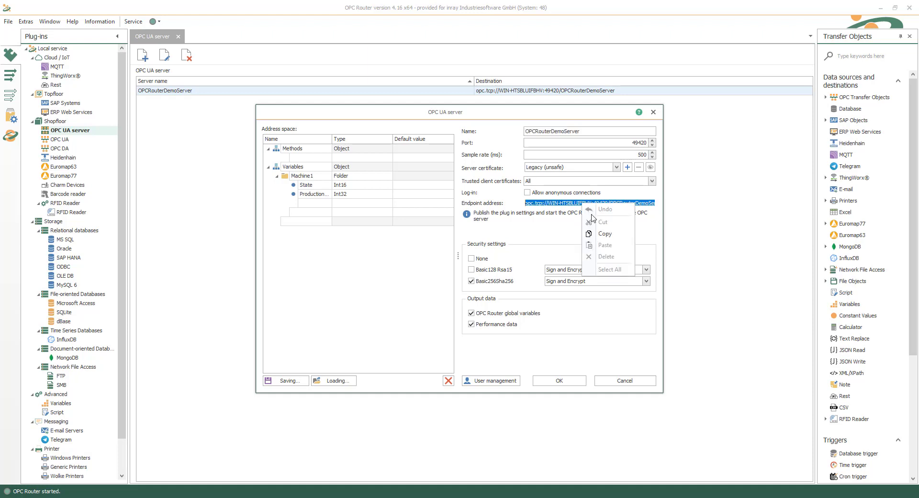
{"action": "left_click", "coordinate": [602, 234]}
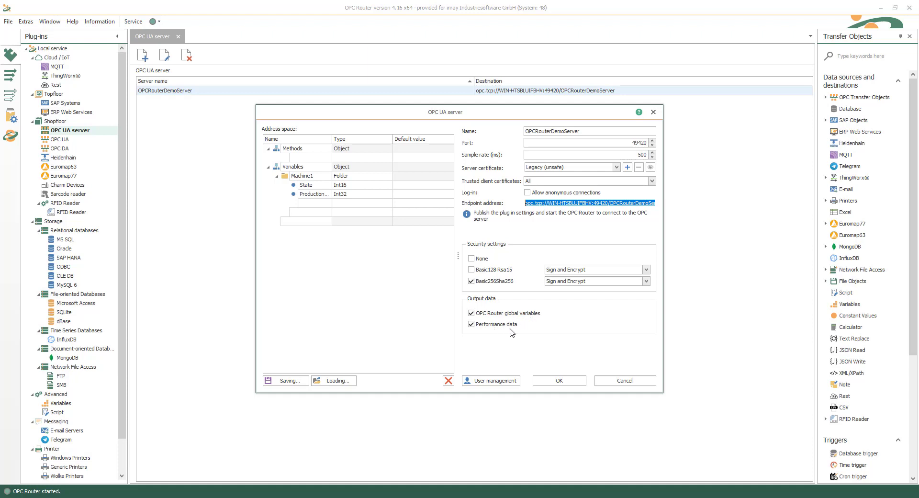
Step: Check the server's user list and its Methods, Variables and Machine1 nodes, then confirm the settings
{"action": "left_click", "coordinate": [491, 381]}
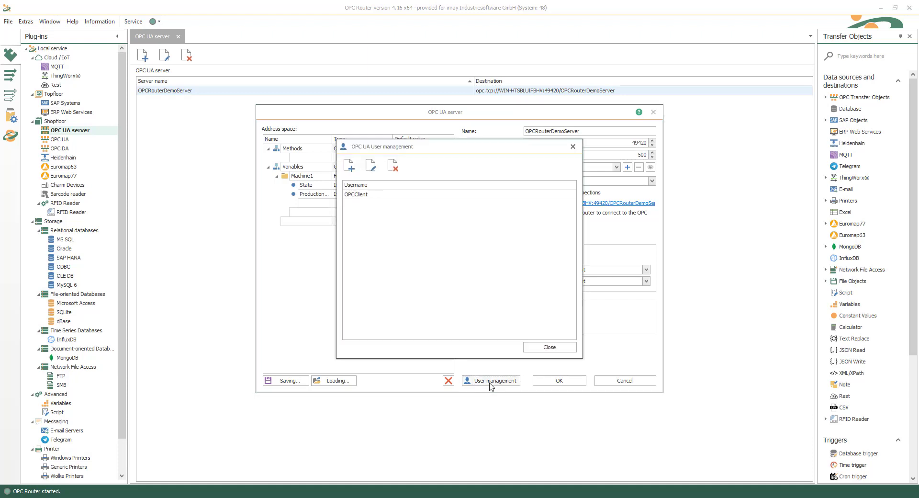
{"action": "left_click", "coordinate": [539, 350]}
{"action": "left_click", "coordinate": [297, 150]}
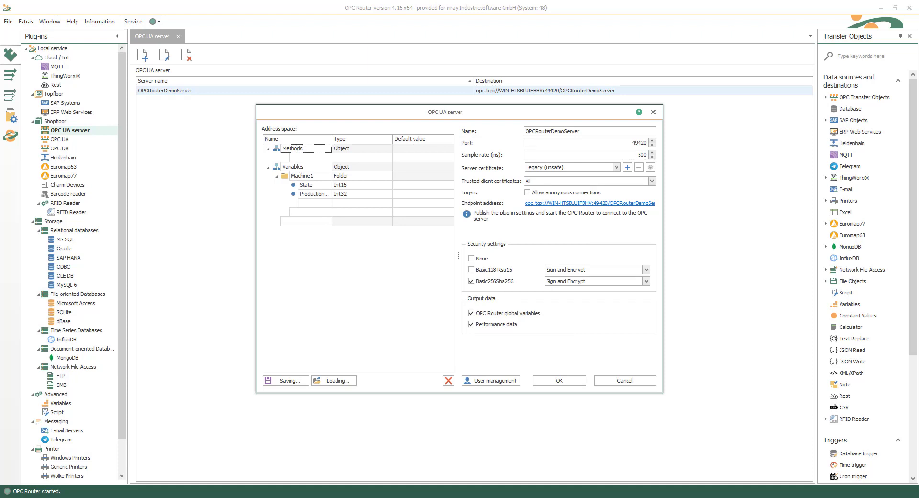
{"action": "left_click", "coordinate": [305, 167]}
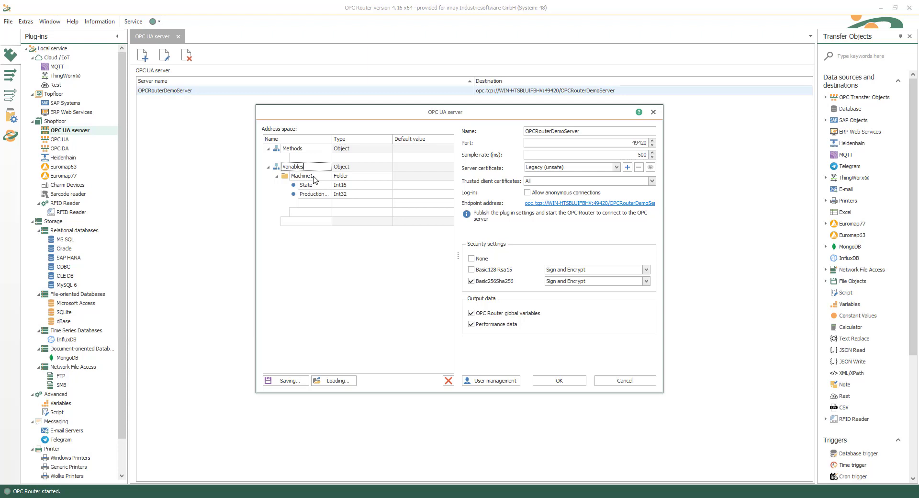
{"action": "left_click", "coordinate": [314, 176]}
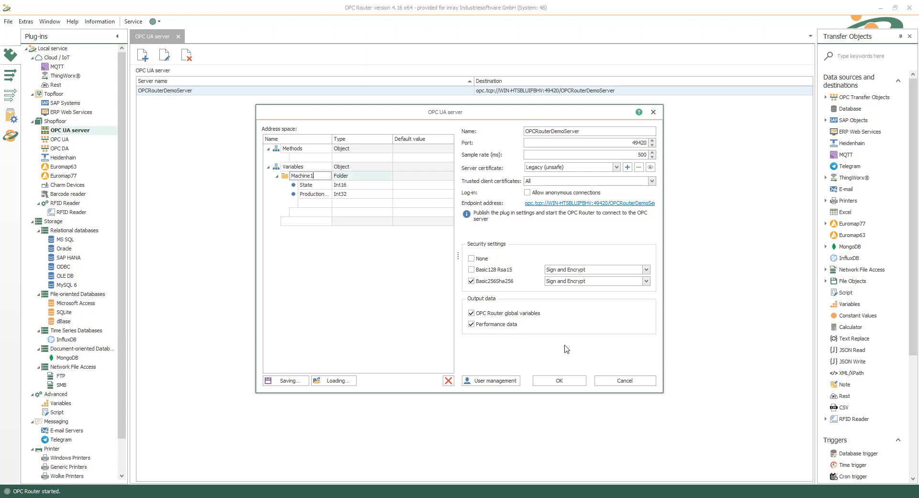
{"action": "left_click", "coordinate": [559, 380]}
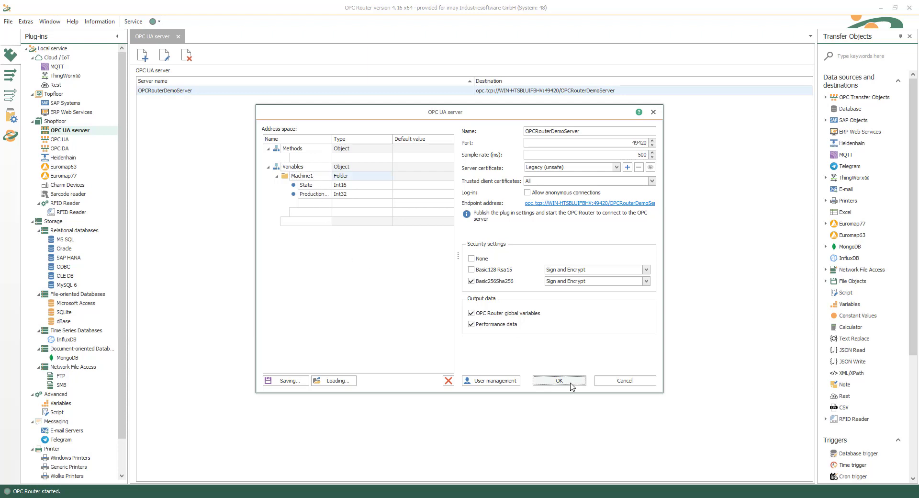
Step: Add OPCRouterUA in UaExpert with the pasted endpoint URL and client user credentials, and trust its OPC Router 4 certificate
{"action": "left_click", "coordinate": [12, 122]}
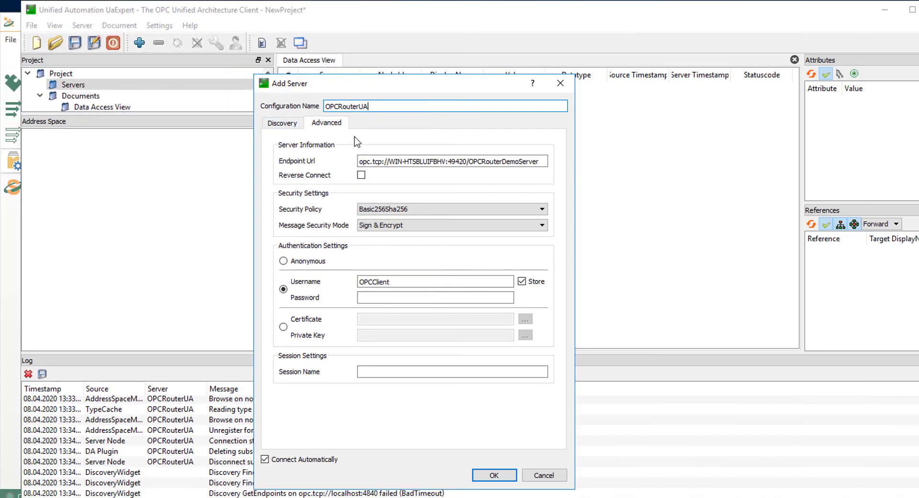
{"action": "left_click", "coordinate": [469, 164]}
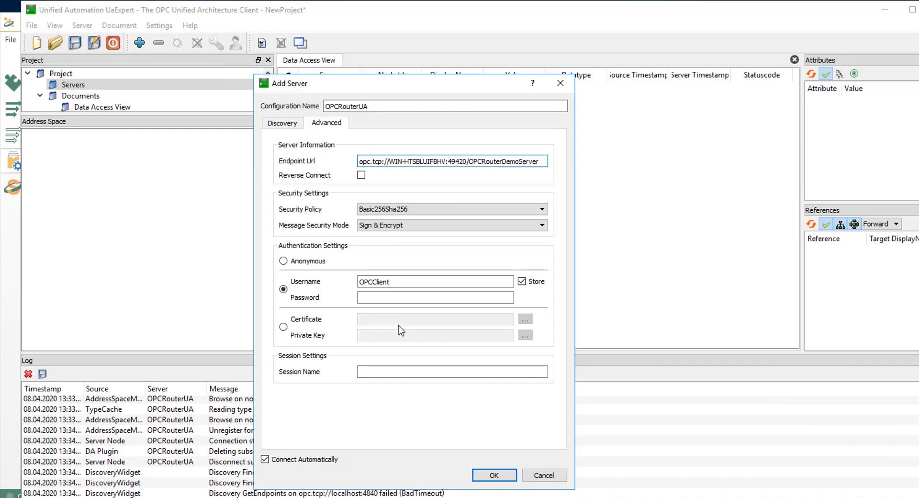
{"action": "left_click", "coordinate": [407, 296]}
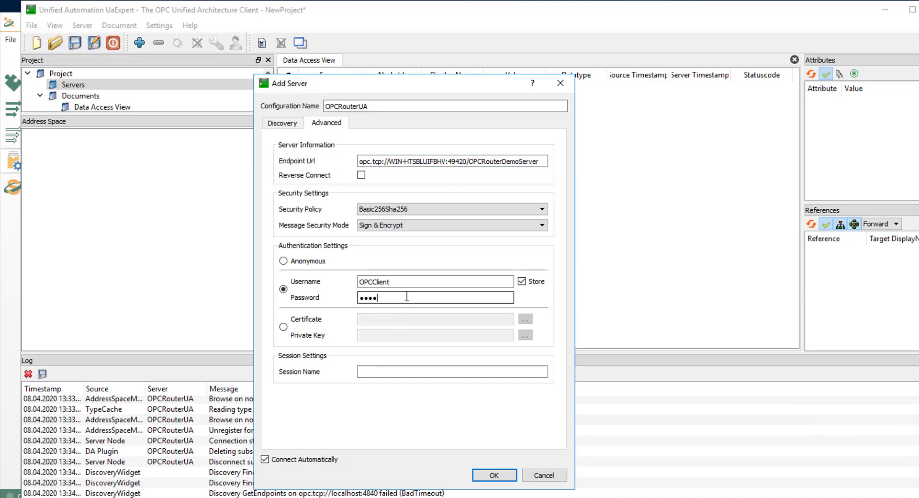
{"action": "left_click", "coordinate": [484, 477]}
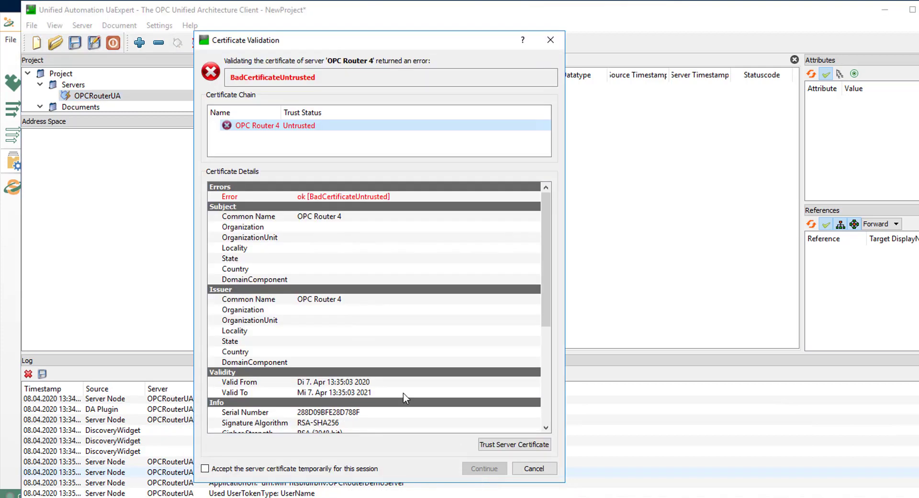
{"action": "left_click", "coordinate": [494, 444]}
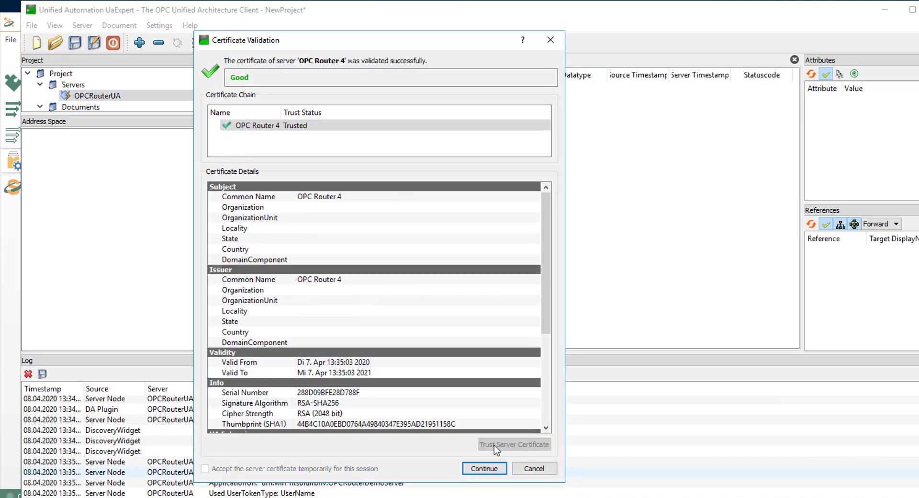
Step: Connect and drag global_Machine1_ProductID, global_Machine1_State and Machine1's ProductionOrder into the Data Access View
{"action": "left_click", "coordinate": [479, 469]}
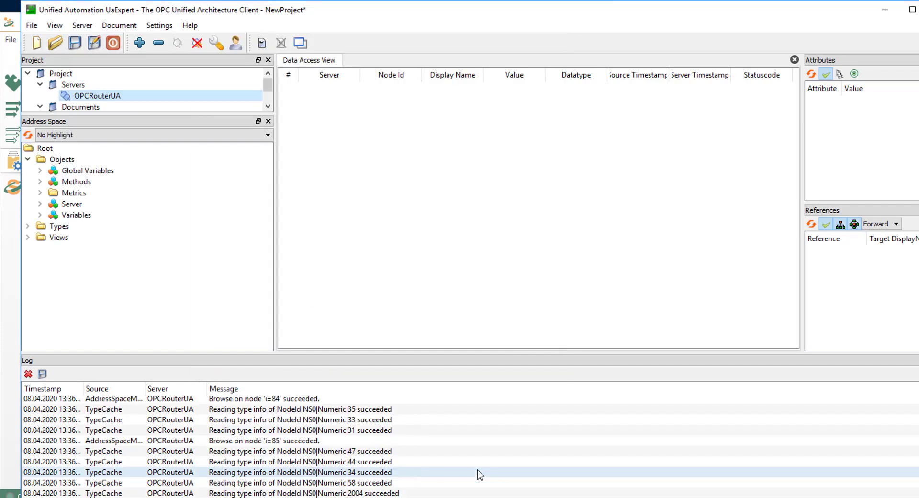
{"action": "left_click", "coordinate": [40, 170]}
{"action": "left_click_drag", "start_coordinate": [72, 181], "coordinate": [339, 116]}
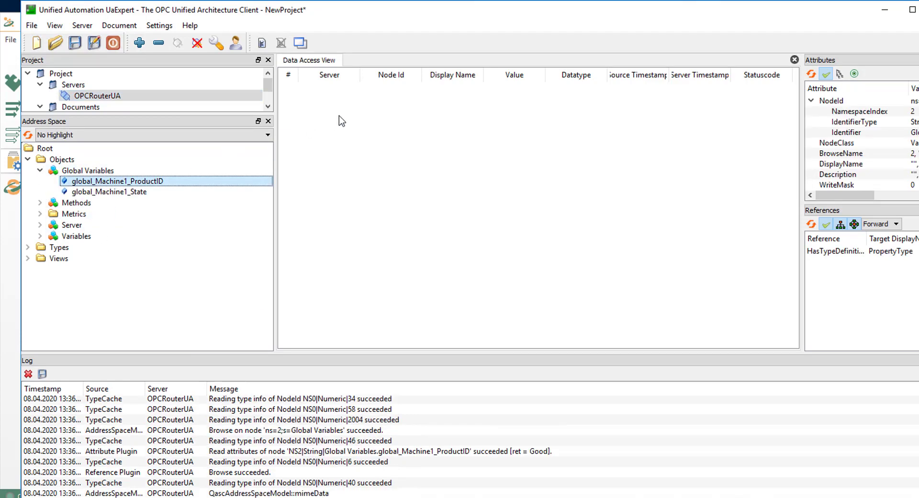
{"action": "left_click", "coordinate": [152, 192]}
{"action": "left_click_drag", "start_coordinate": [421, 107], "coordinate": [422, 107]}
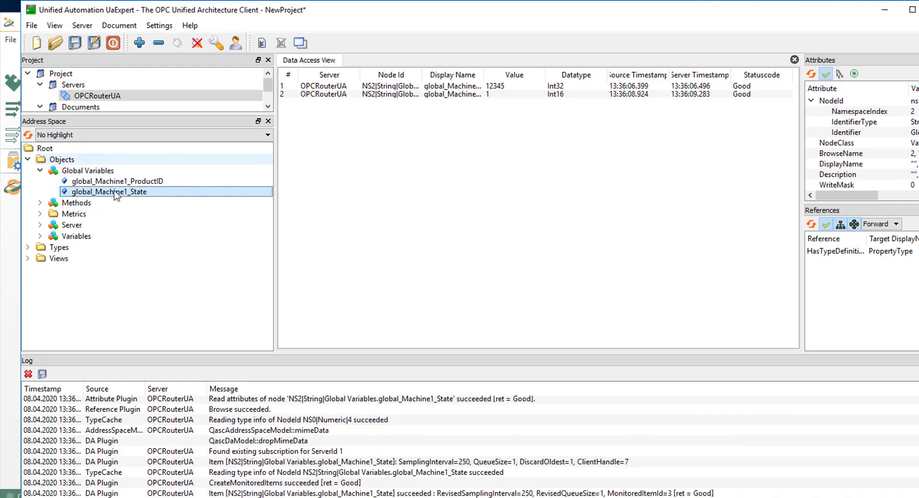
{"action": "left_click", "coordinate": [40, 235]}
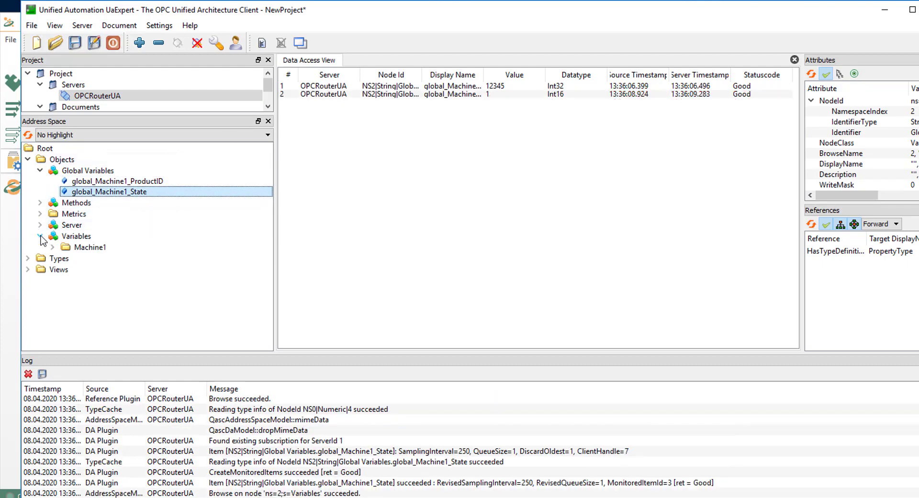
{"action": "left_click", "coordinate": [51, 248]}
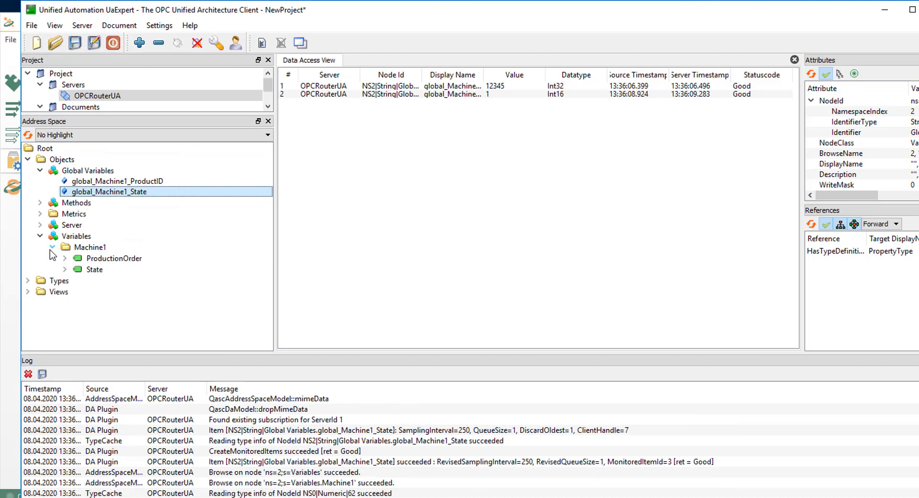
{"action": "left_click_drag", "start_coordinate": [112, 264], "coordinate": [336, 169]}
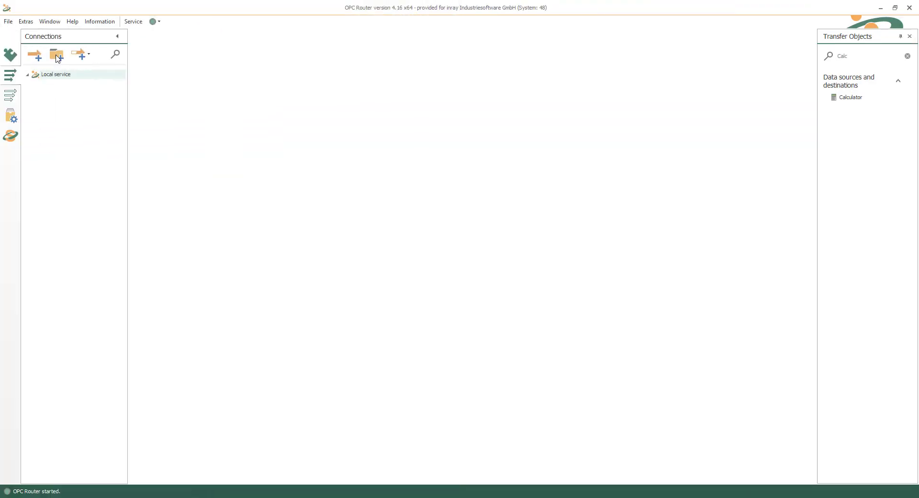
Step: Create an 'OPC UA Server' folder containing a new connection named Factorize
{"action": "left_click", "coordinate": [57, 55]}
{"action": "type", "text": "OPC UA Server"}
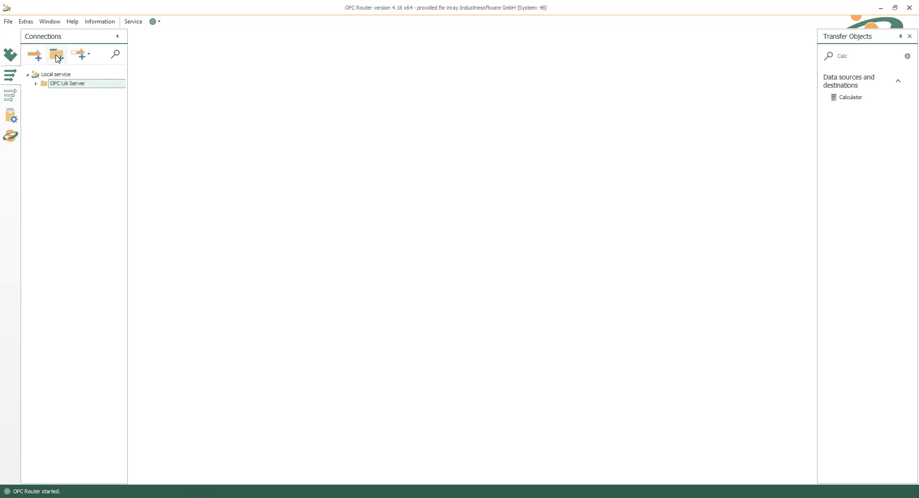
{"action": "left_click", "coordinate": [34, 55]}
{"action": "type", "text": "Faa"}
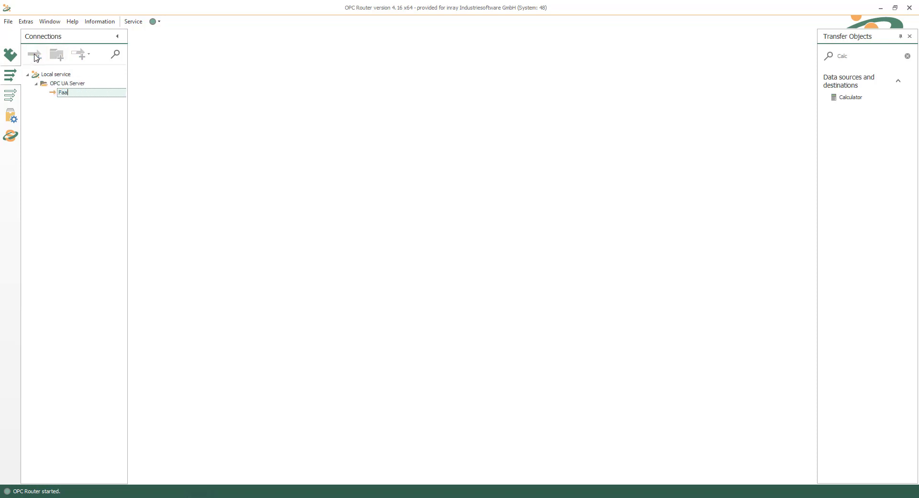
{"action": "type", "text": "torize"}
{"action": "key", "text": "Return"}
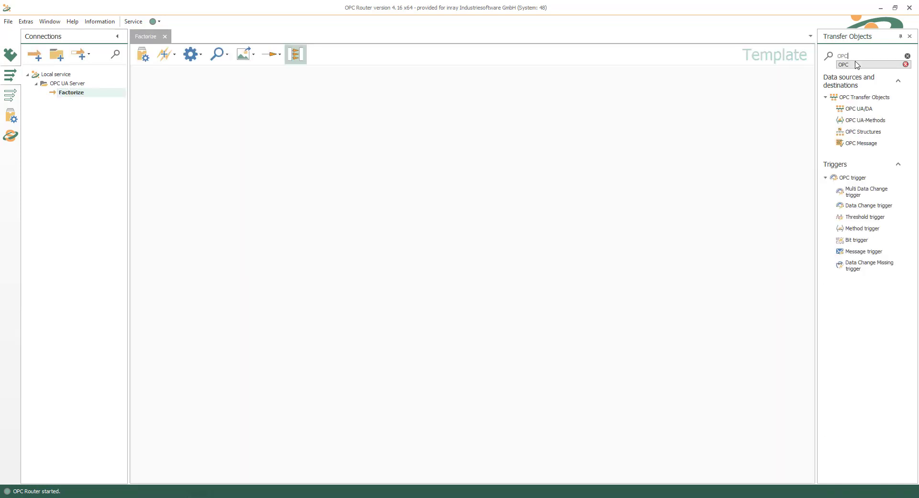
Step: Add a Method trigger using OPCRouterDemoServer, server path Methods, and method name Factorize
{"action": "left_click_drag", "start_coordinate": [840, 231], "coordinate": [175, 114]}
{"action": "double_click", "coordinate": [206, 137]}
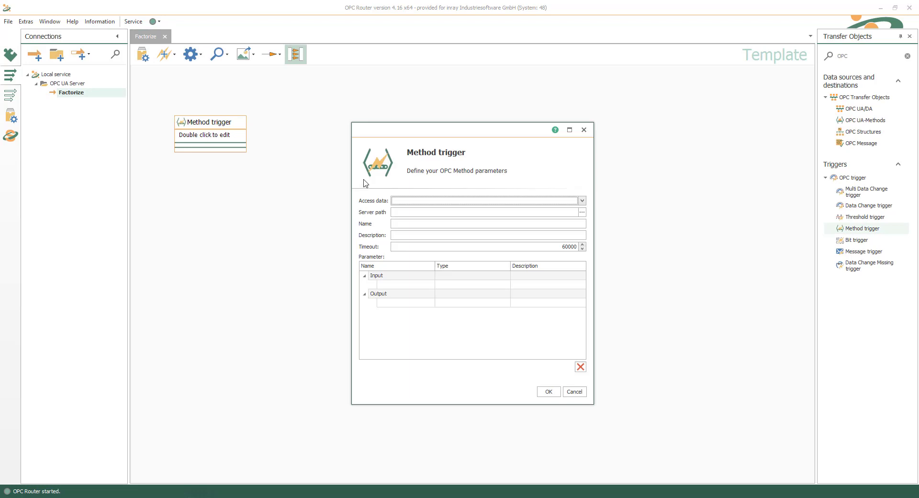
{"action": "left_click", "coordinate": [582, 201]}
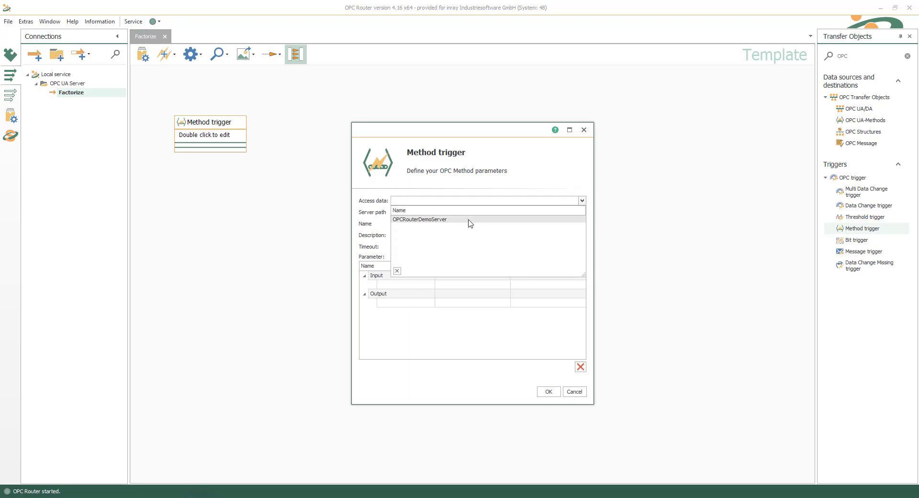
{"action": "left_click", "coordinate": [471, 219]}
{"action": "left_click", "coordinate": [583, 213]}
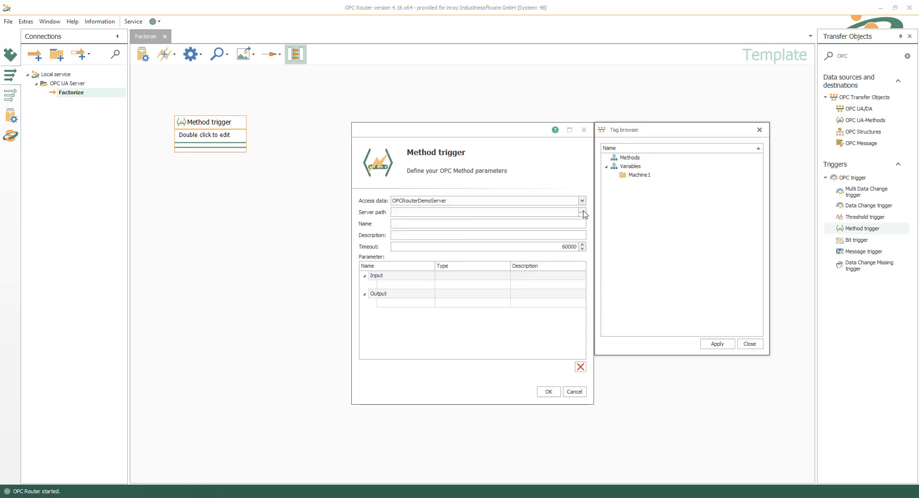
{"action": "left_click", "coordinate": [631, 159]}
{"action": "left_click", "coordinate": [717, 344]}
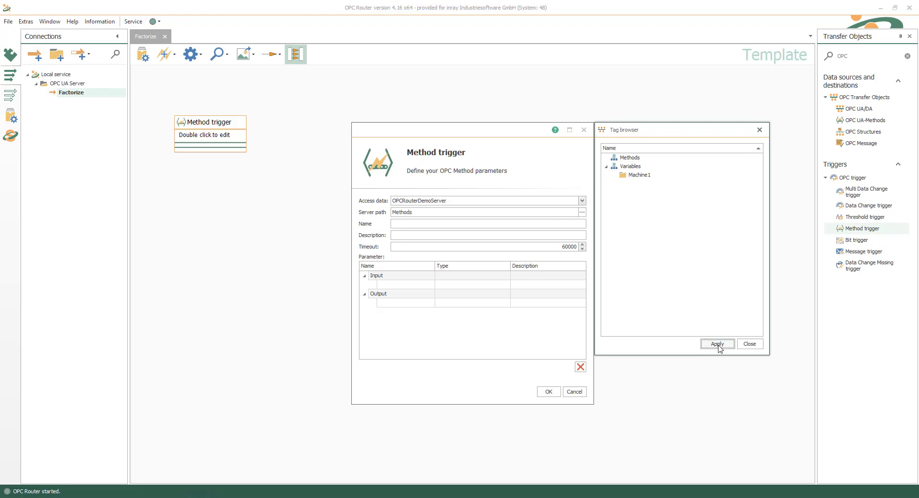
{"action": "left_click", "coordinate": [758, 345]}
{"action": "left_click", "coordinate": [435, 222]}
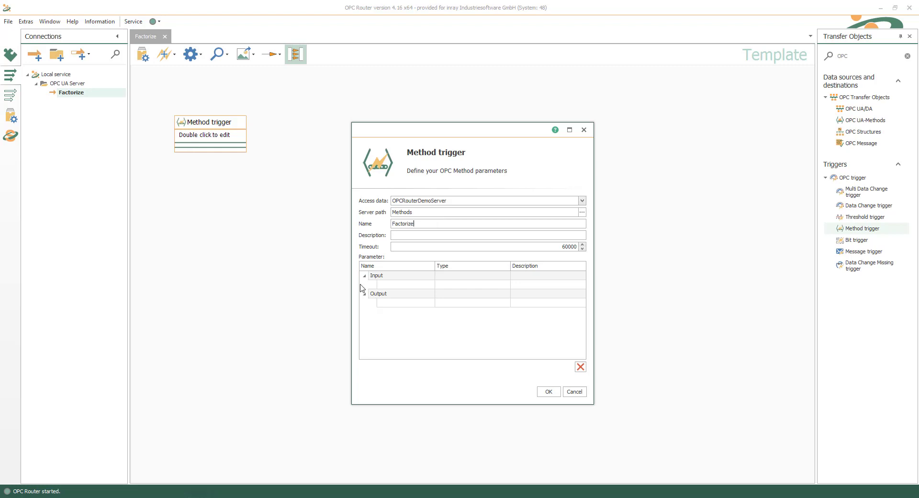
Step: Define Float inputs i_Value and i_Factor and output o_CalcValue, then confirm the trigger
{"action": "left_click", "coordinate": [395, 286]}
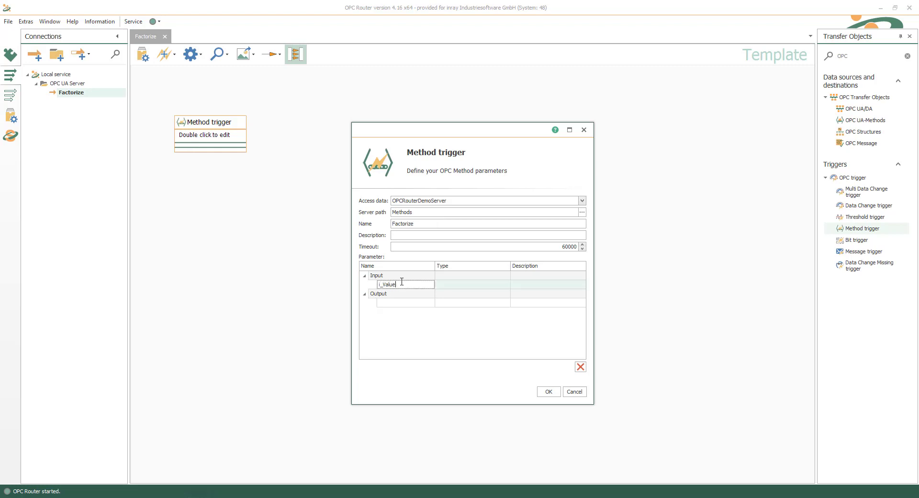
{"action": "left_click", "coordinate": [440, 285]}
{"action": "type", "text": "Float"}
{"action": "left_click", "coordinate": [409, 297]}
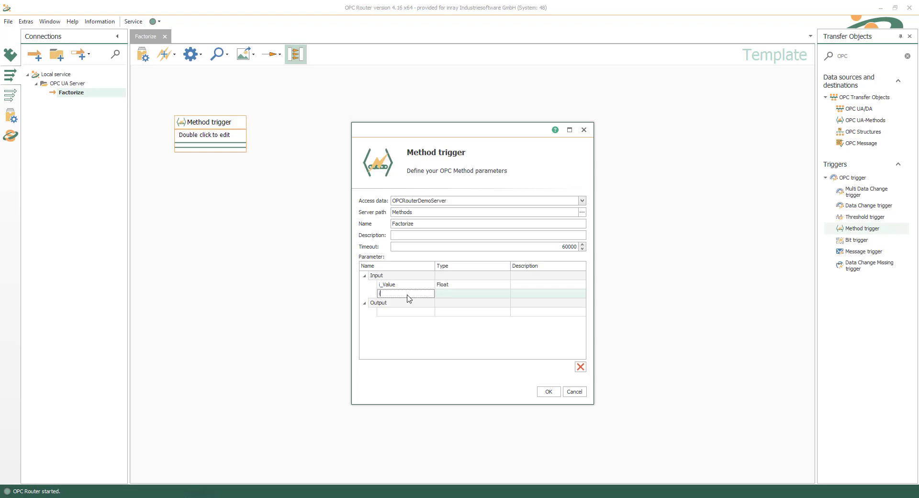
{"action": "left_click", "coordinate": [455, 294]}
{"action": "left_click", "coordinate": [391, 321]}
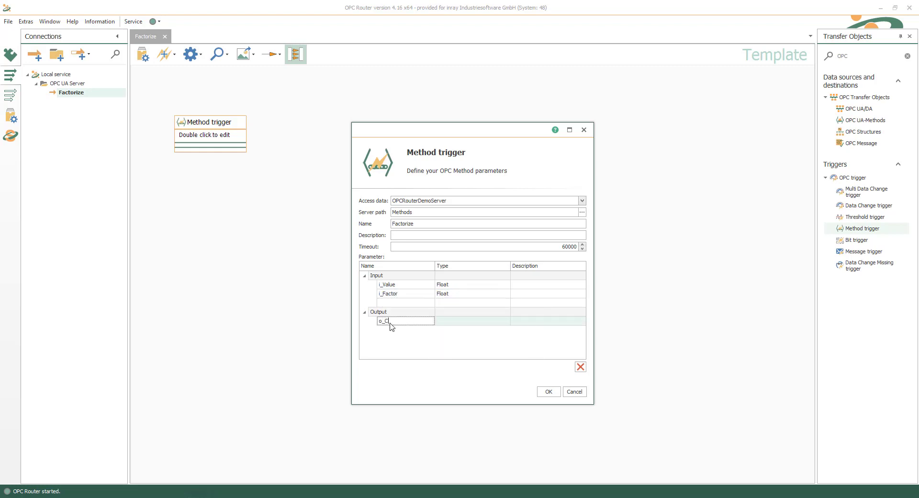
{"action": "left_click", "coordinate": [539, 393]}
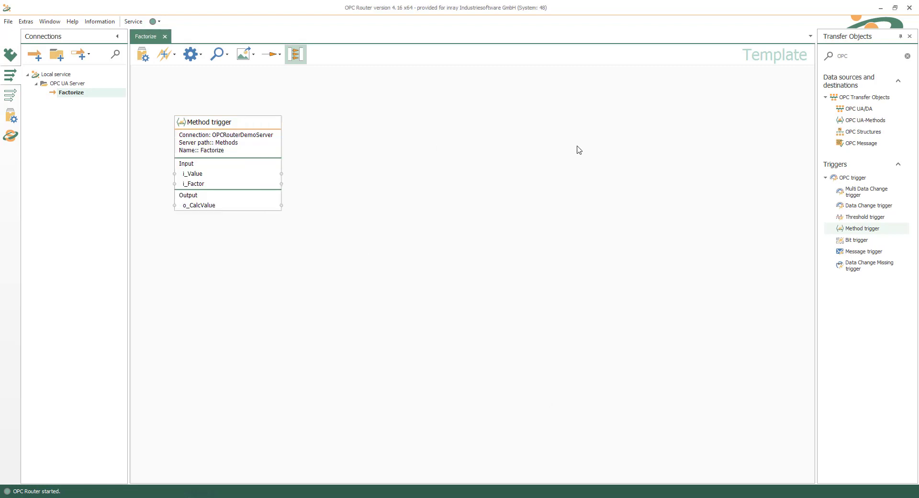
Step: Add a Calculator with placeholders Value and Factor and the formula Value*Factor
{"action": "type", "text": "calc"}
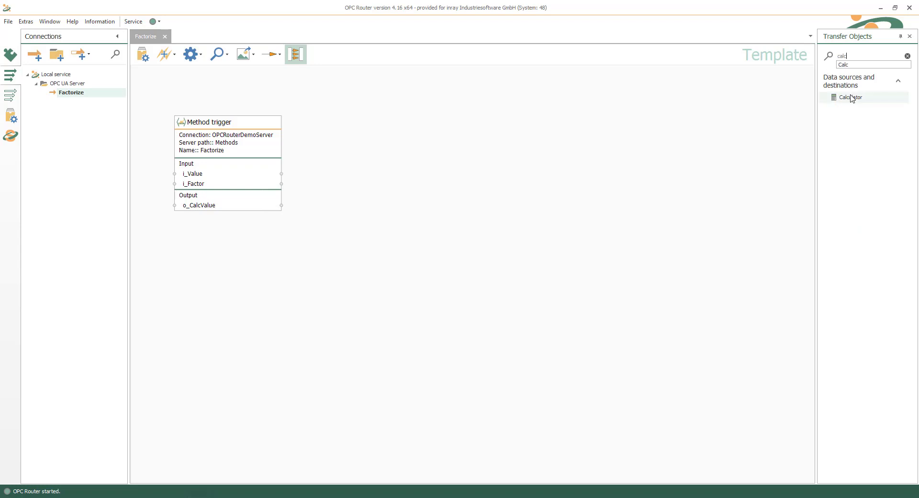
{"action": "left_click_drag", "start_coordinate": [848, 98], "coordinate": [341, 168]}
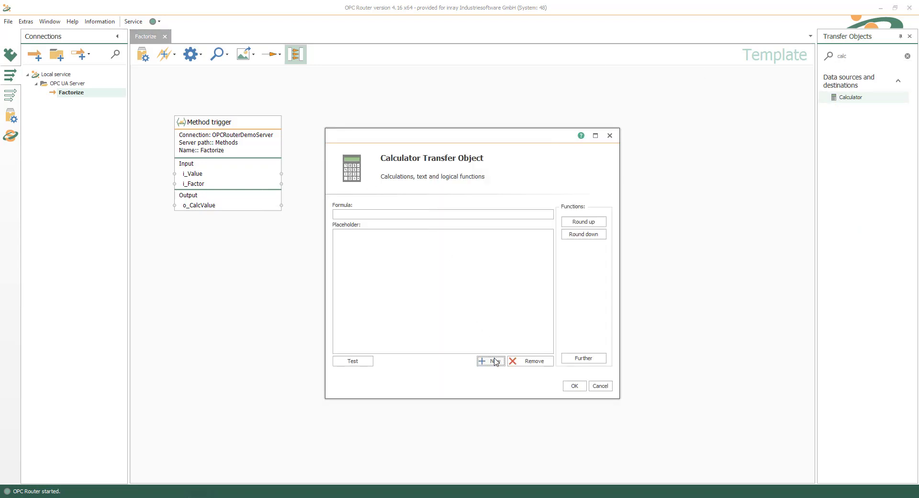
{"action": "left_click", "coordinate": [495, 361]}
{"action": "type", "text": "Value"}
{"action": "key", "text": "Return"}
{"action": "left_click", "coordinate": [496, 362]}
{"action": "key", "text": "Return"}
{"action": "left_click", "coordinate": [356, 235]}
{"action": "left_click", "coordinate": [370, 213]}
{"action": "type", "text": "*"}
{"action": "double_click", "coordinate": [345, 242]}
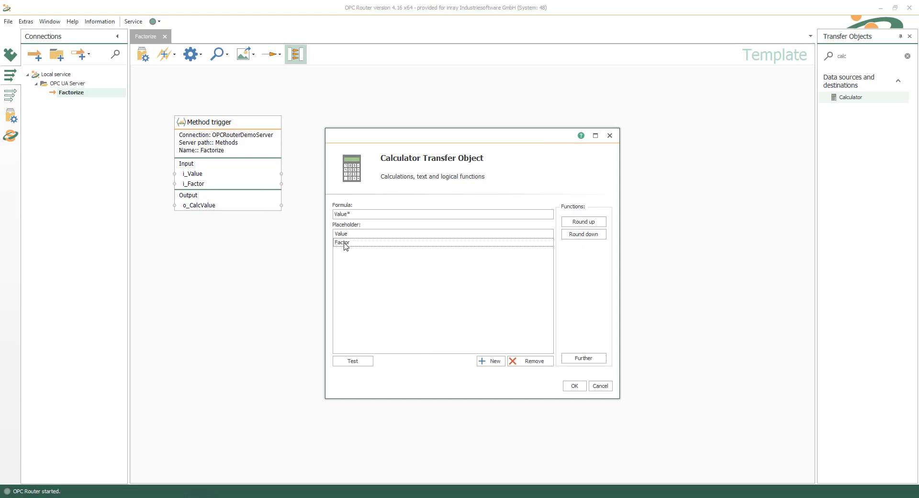
{"action": "left_click", "coordinate": [574, 386]}
Step: Wire i_Value and i_Factor into the Calculator and put the Factorize configuration into operation
{"action": "left_click_drag", "start_coordinate": [386, 181], "coordinate": [389, 145]}
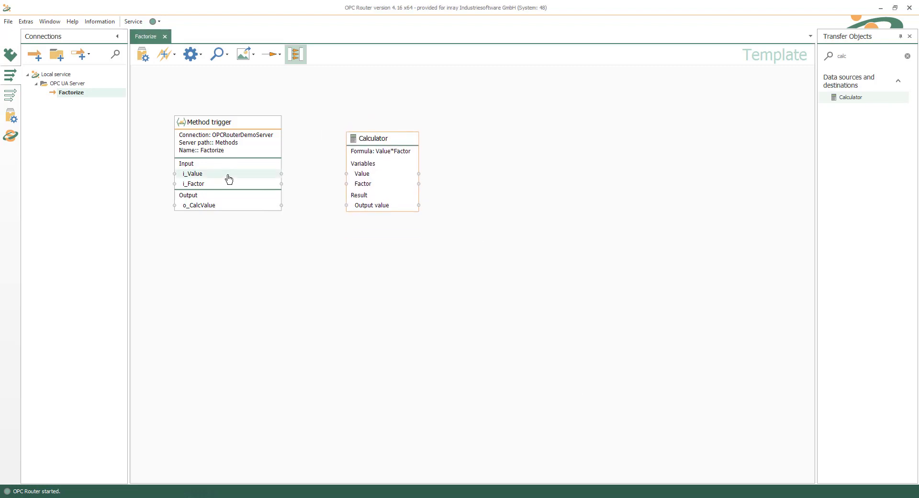
{"action": "left_click_drag", "start_coordinate": [229, 179], "coordinate": [357, 174]}
{"action": "mouse_move", "coordinate": [280, 184]}
{"action": "left_mouse_down"}
{"action": "mouse_move", "coordinate": [371, 190]}
{"action": "mouse_move", "coordinate": [344, 204]}
{"action": "mouse_move", "coordinate": [236, 206]}
{"action": "left_mouse_up"}
{"action": "left_click", "coordinate": [144, 54]}
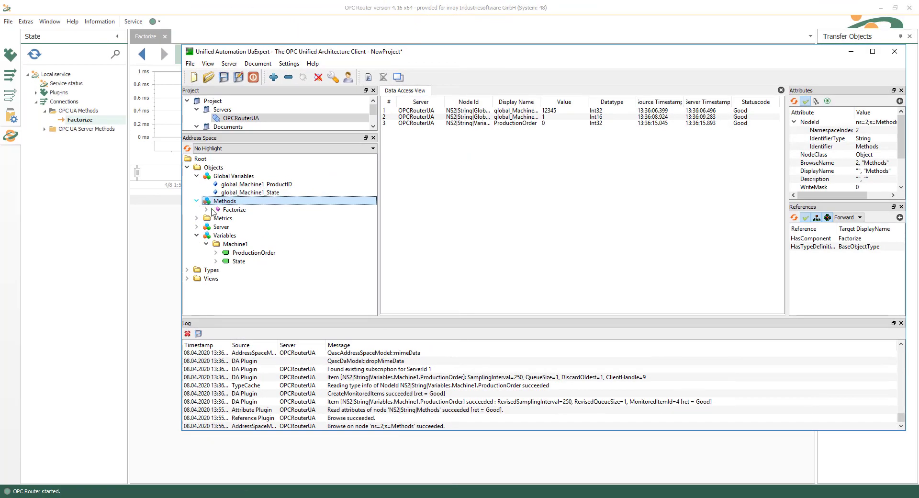
Step: Call Factorize with i_Value 237 and i_factor 0.1, returning 23.7
{"action": "double_click", "coordinate": [234, 210]}
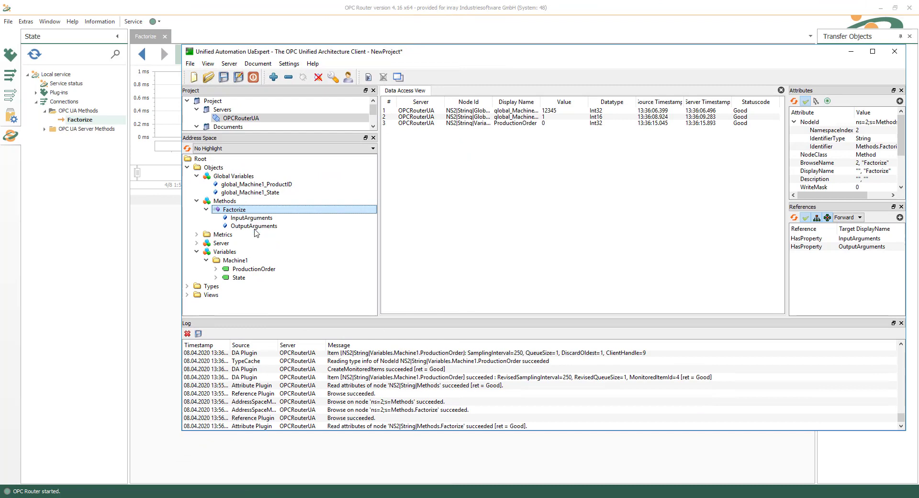
{"action": "left_click", "coordinate": [710, 340]}
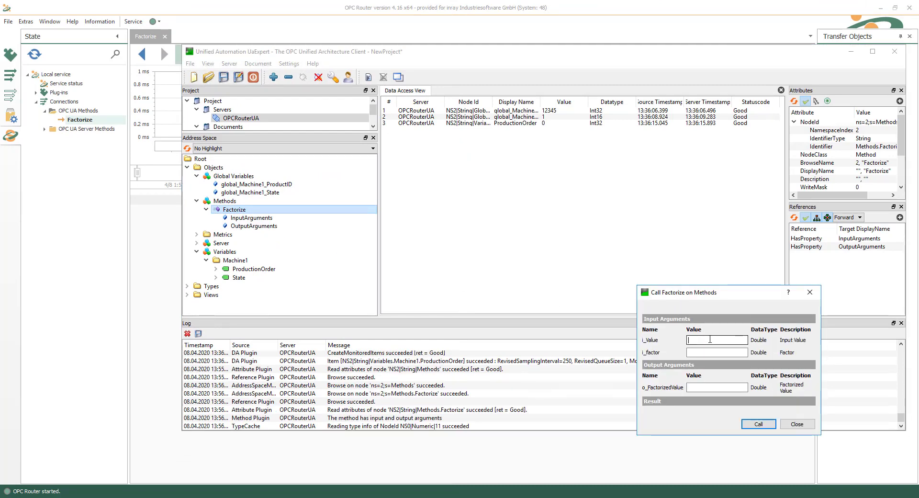
{"action": "key", "text": "Tab"}
{"action": "type", "text": "0.1"}
{"action": "left_click", "coordinate": [759, 423]}
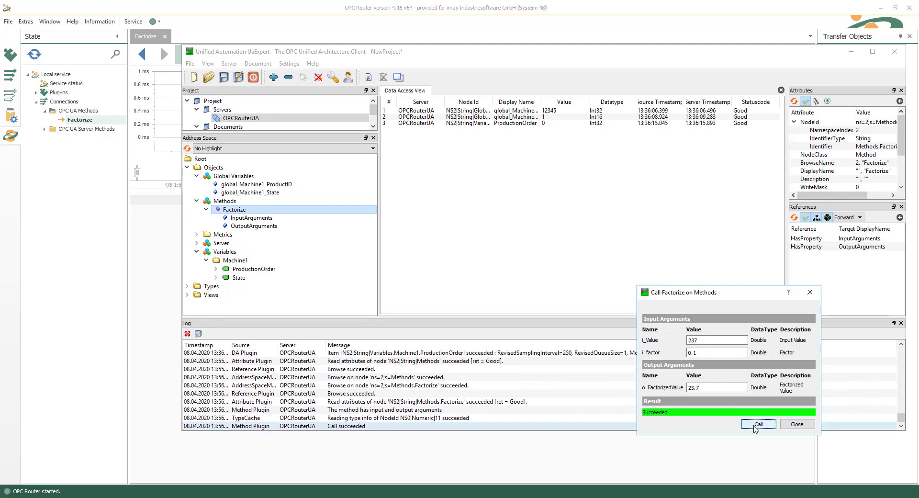